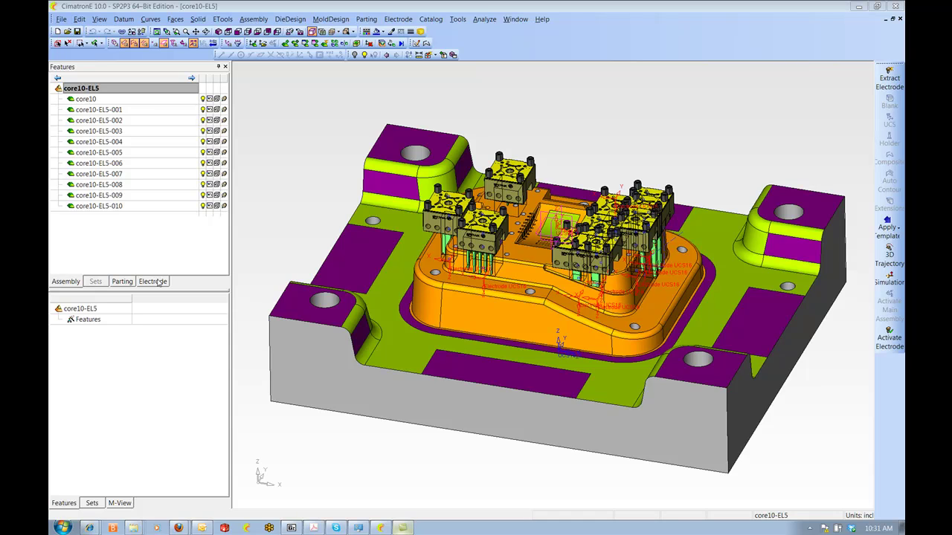
# - Show the electrode tree of the core10-EL5 assembly and inspect the electrodes and holders mounted on the core
pyautogui.click(156, 282)
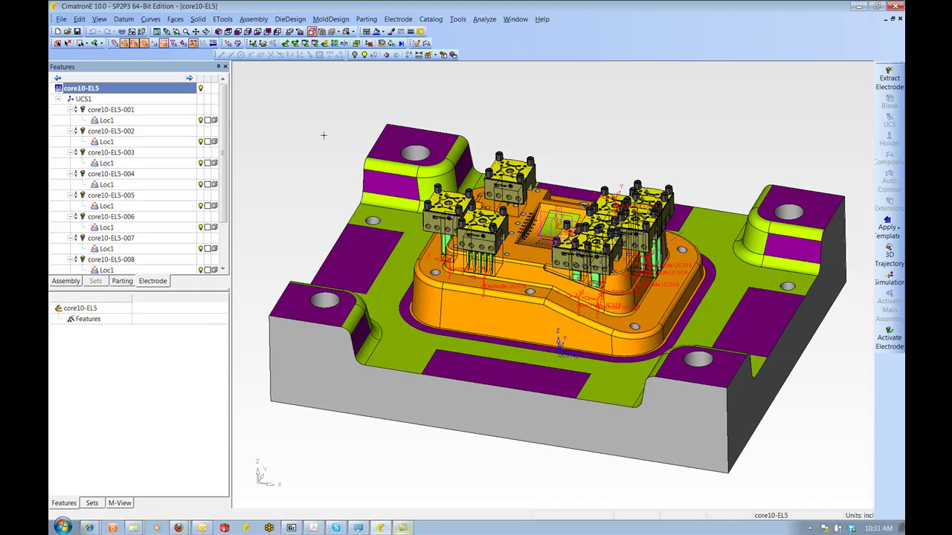
pyautogui.moveTo(334, 121); pyautogui.dragTo(334, 149, button='middle')
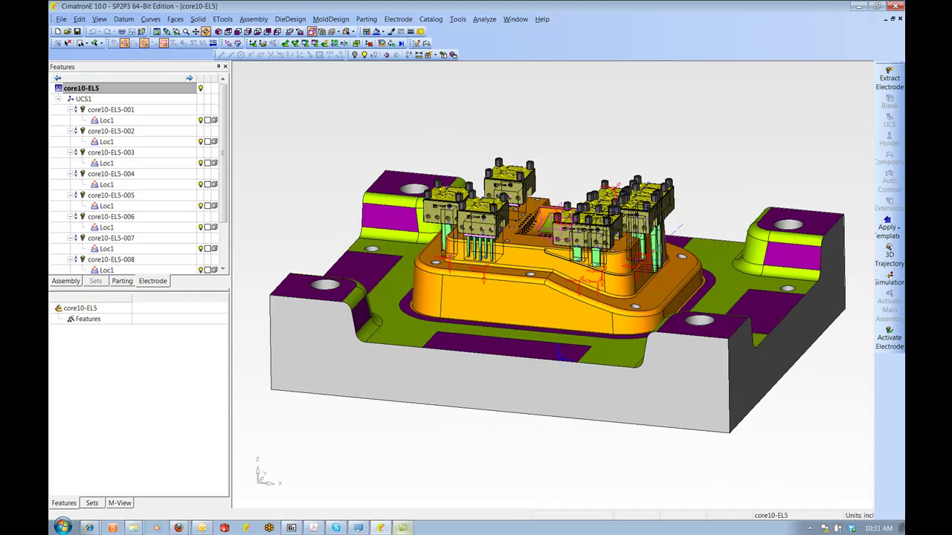
pyautogui.scroll(3, 550, 283)
pyautogui.keyDown('ctrl'); pyautogui.moveTo(550, 283); pyautogui.dragTo(572, 316, button='middle'); pyautogui.keyUp('ctrl')
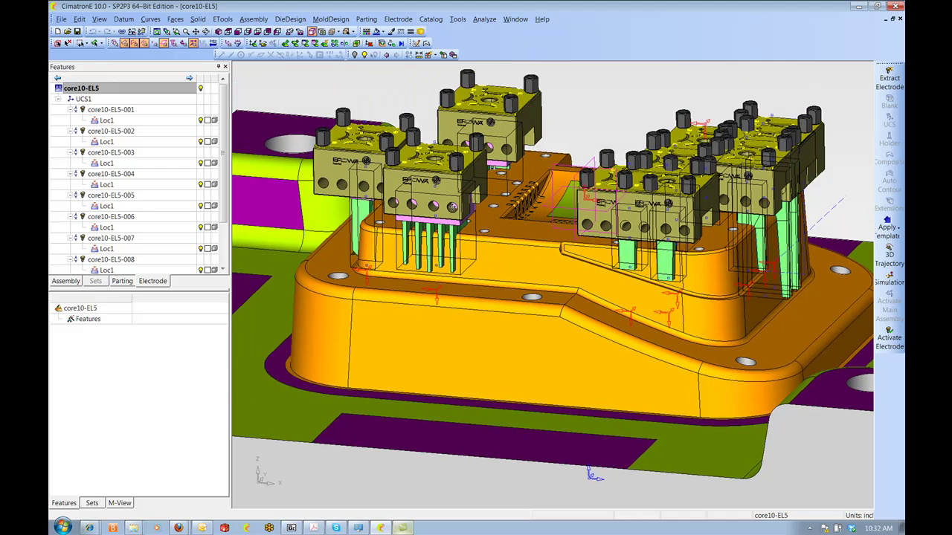
pyautogui.keyDown('ctrl'); pyautogui.moveTo(659, 320); pyautogui.dragTo(677, 313); pyautogui.keyUp('ctrl')
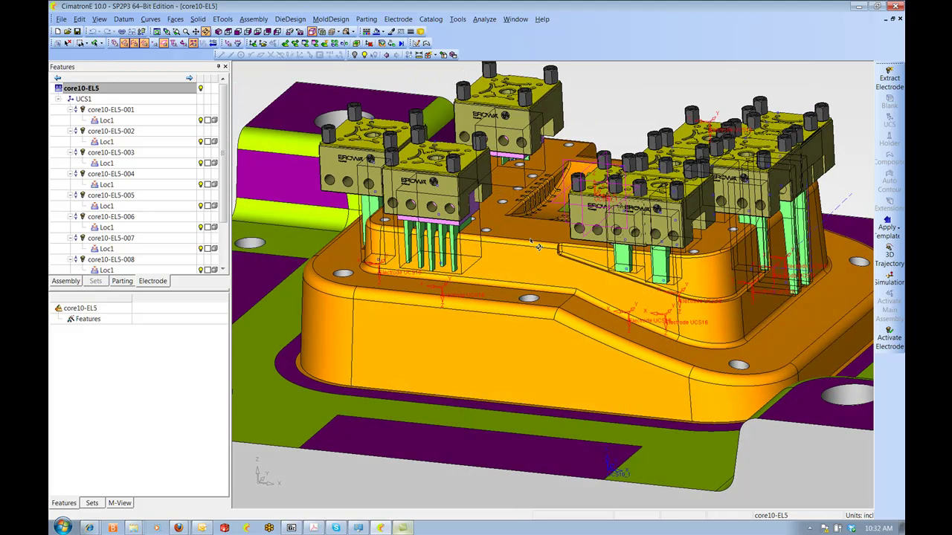
pyautogui.scroll(-1, 531, 241)
pyautogui.keyDown('ctrl'); pyautogui.moveTo(531, 241); pyautogui.dragTo(510, 248, button='middle'); pyautogui.keyUp('ctrl')
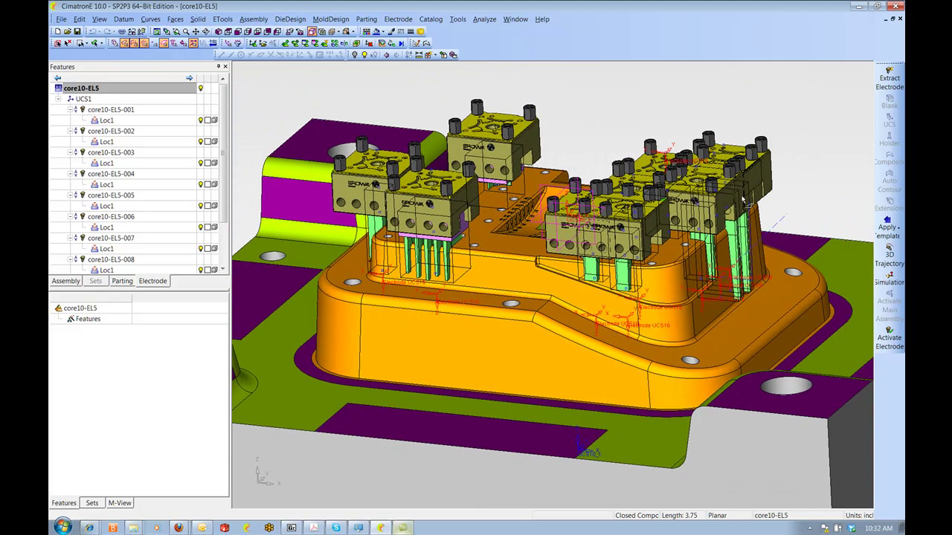
# - Start the electrode simulation, examine how the electrodes sit around the core, and exit the simulation
pyautogui.click(892, 284)
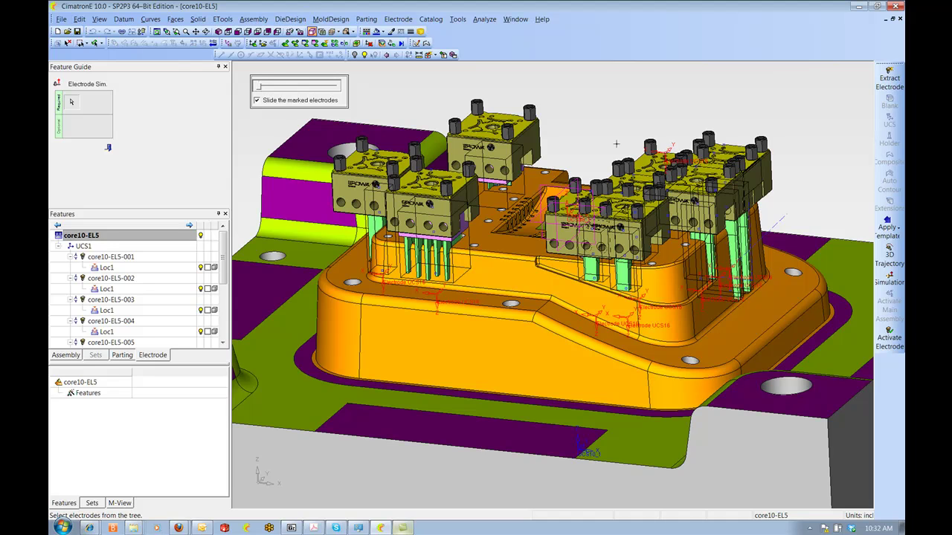
pyautogui.moveTo(551, 148); pyautogui.dragTo(645, 297, button='middle')
pyautogui.keyDown('ctrl'); pyautogui.moveTo(646, 297); pyautogui.dragTo(655, 267, button='right'); pyautogui.keyUp('ctrl')
pyautogui.keyDown('ctrl'); pyautogui.moveTo(656, 266); pyautogui.dragTo(499, 277, button='middle'); pyautogui.keyUp('ctrl')
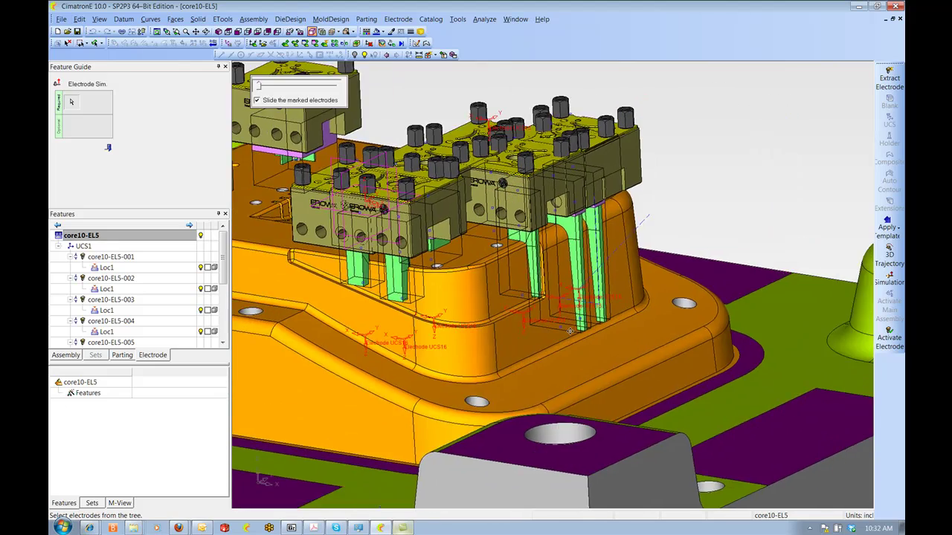
pyautogui.keyDown('ctrl'); pyautogui.moveTo(499, 277); pyautogui.dragTo(502, 234, button='right'); pyautogui.keyUp('ctrl')
pyautogui.moveTo(612, 234); pyautogui.dragTo(624, 185, button='middle')
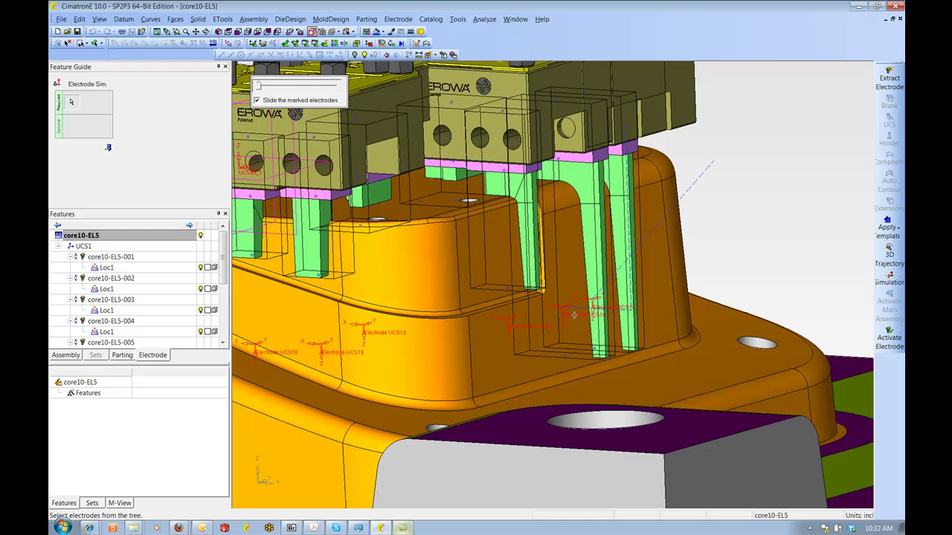
pyautogui.click(257, 100)
pyautogui.moveTo(258, 89); pyautogui.dragTo(240, 98)
pyautogui.keyDown('ctrl'); pyautogui.moveTo(447, 165); pyautogui.dragTo(558, 307); pyautogui.keyUp('ctrl')
pyautogui.keyDown('ctrl'); pyautogui.moveTo(558, 308); pyautogui.dragTo(559, 365, button='right'); pyautogui.keyUp('ctrl')
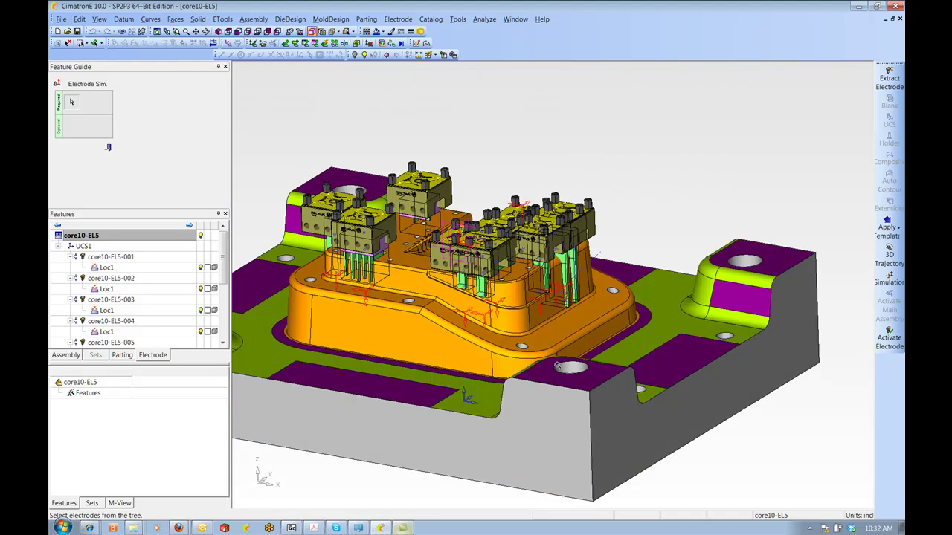
pyautogui.keyDown('ctrl'); pyautogui.moveTo(557, 365); pyautogui.dragTo(617, 361, button='middle'); pyautogui.keyUp('ctrl')
pyautogui.click(110, 150)
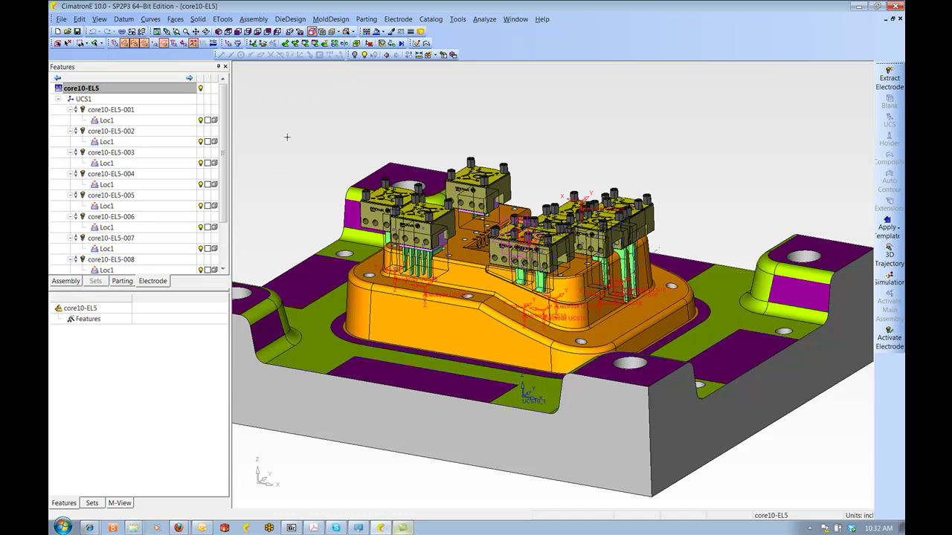
# - Output the EDM setup data of the core10-EL5 assembly to core10-EL5.erp for the Makino EDM setup program
pyautogui.rightClick(125, 89)
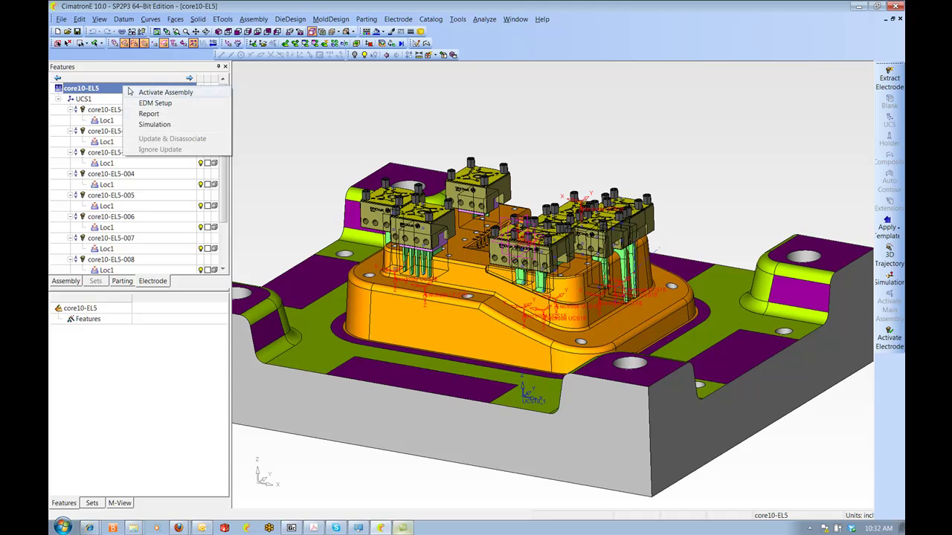
pyautogui.click(156, 103)
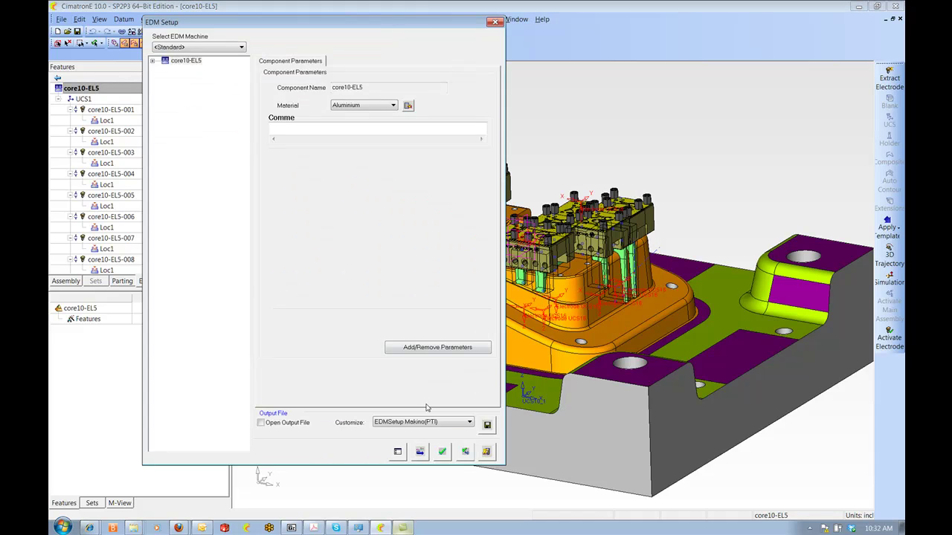
pyautogui.click(491, 426)
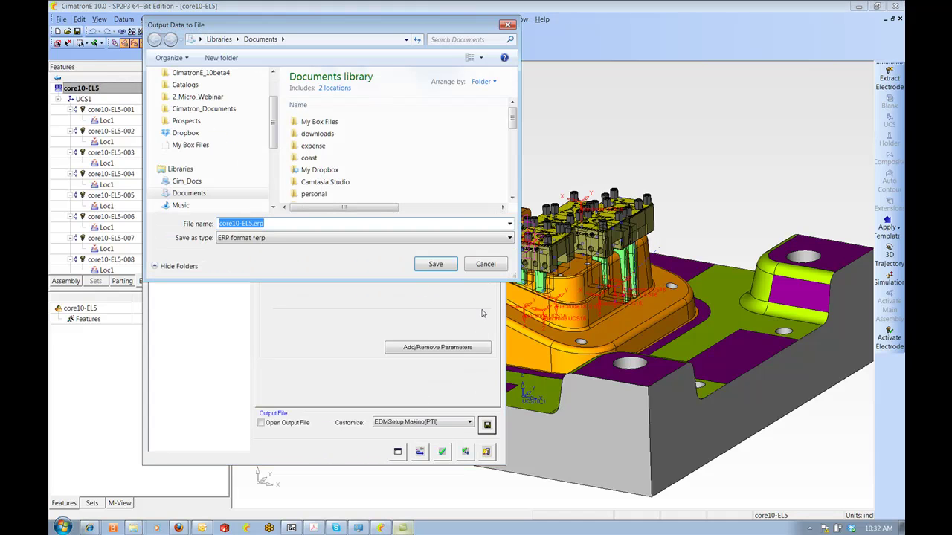
pyautogui.click(439, 268)
pyautogui.click(515, 270)
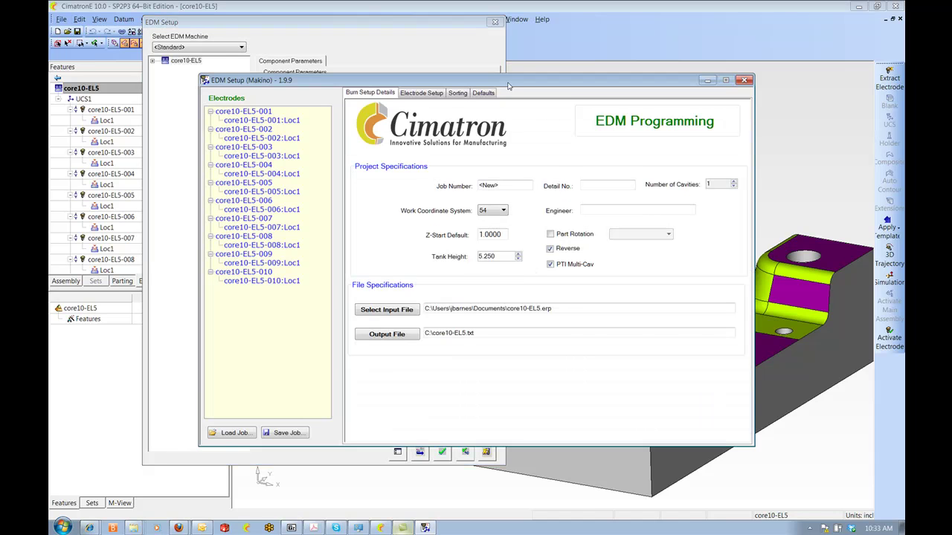
pyautogui.moveTo(508, 85); pyautogui.dragTo(479, 81)
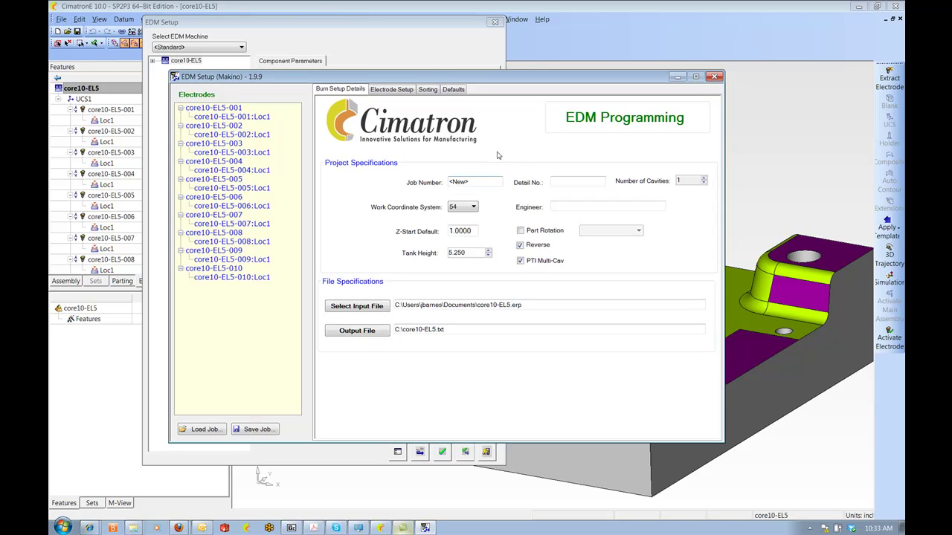
# - Fill in the project specifications with job number 1234 and detail number "core block"
pyautogui.moveTo(473, 183); pyautogui.dragTo(428, 192)
pyautogui.write('1234')
pyautogui.click(574, 184)
pyautogui.write('core block')
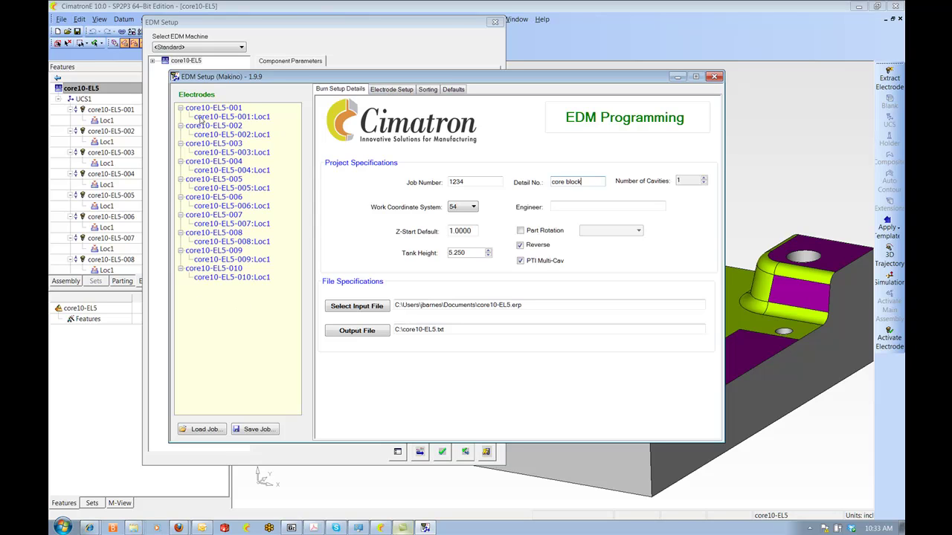
# - Review the electrode values of core10-EL5-001 and the start, end and offset values of its Loc1 location
pyautogui.click(399, 90)
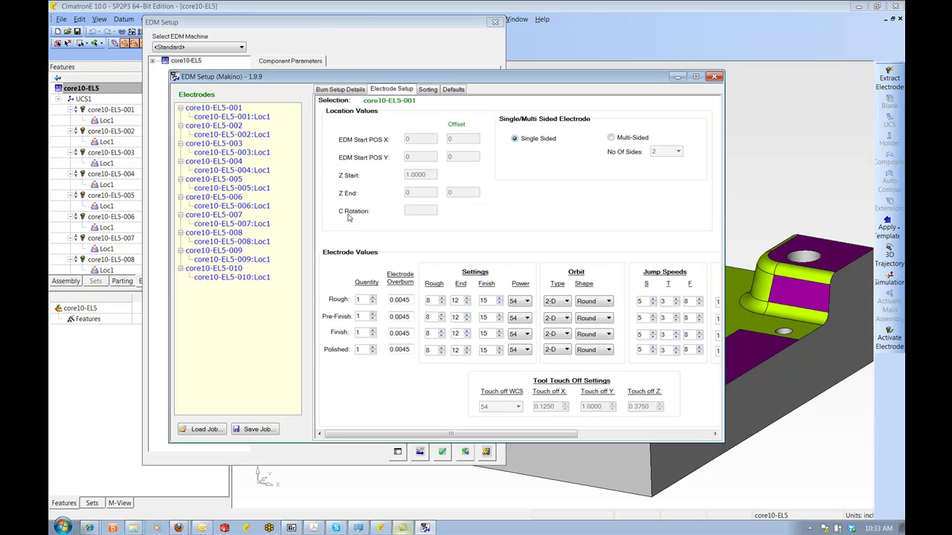
pyautogui.click(224, 109)
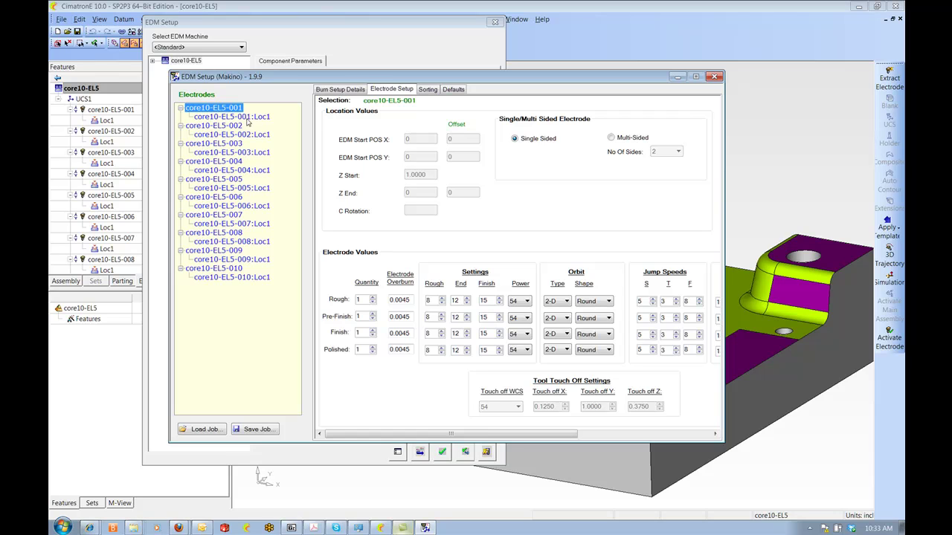
pyautogui.click(233, 117)
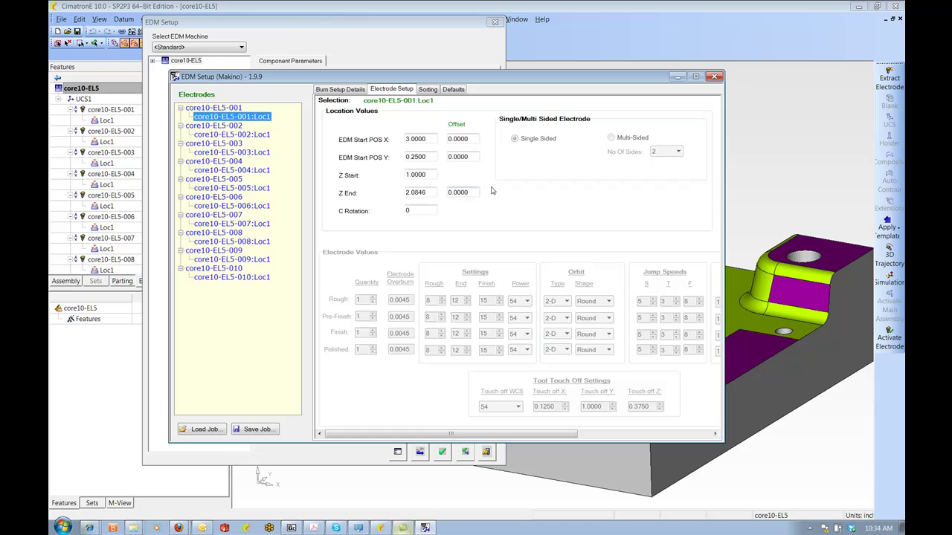
# - Paste the 010 STEEL electrode values from the database onto electrode core10-EL5-001
pyautogui.click(240, 108)
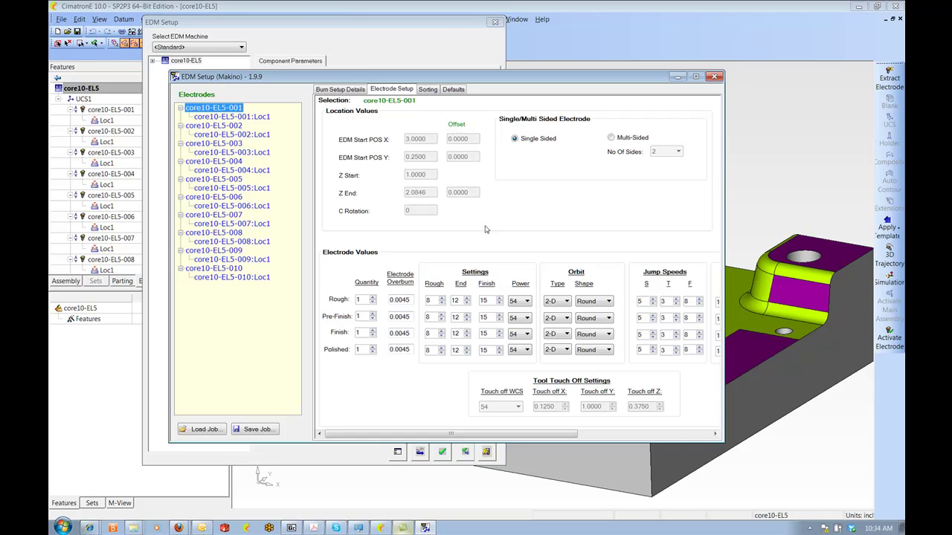
pyautogui.rightClick(230, 110)
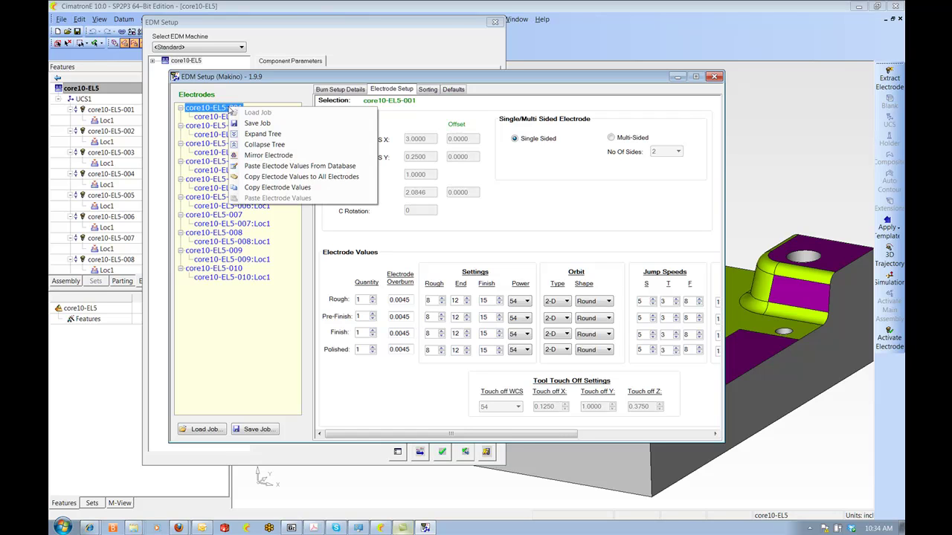
pyautogui.click(267, 171)
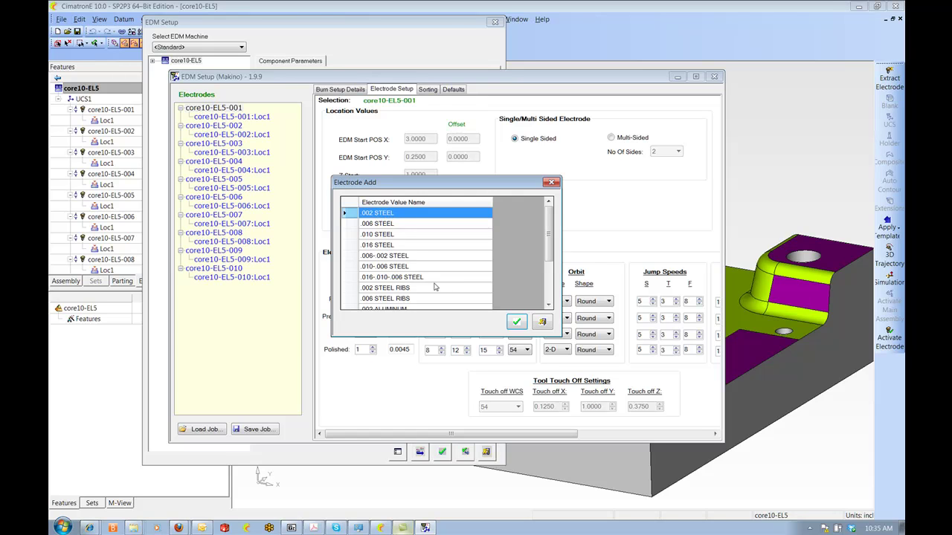
pyautogui.click(548, 304)
pyautogui.click(548, 304)
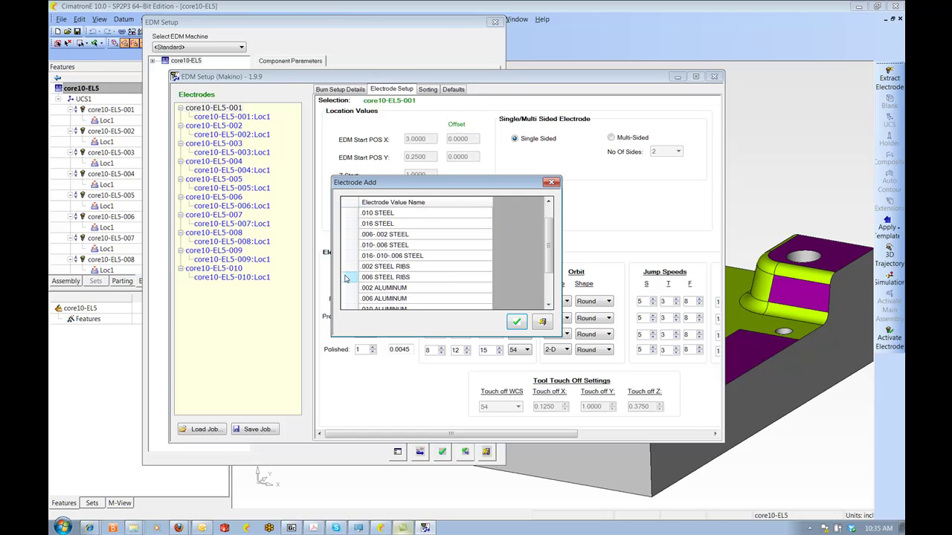
pyautogui.click(548, 305)
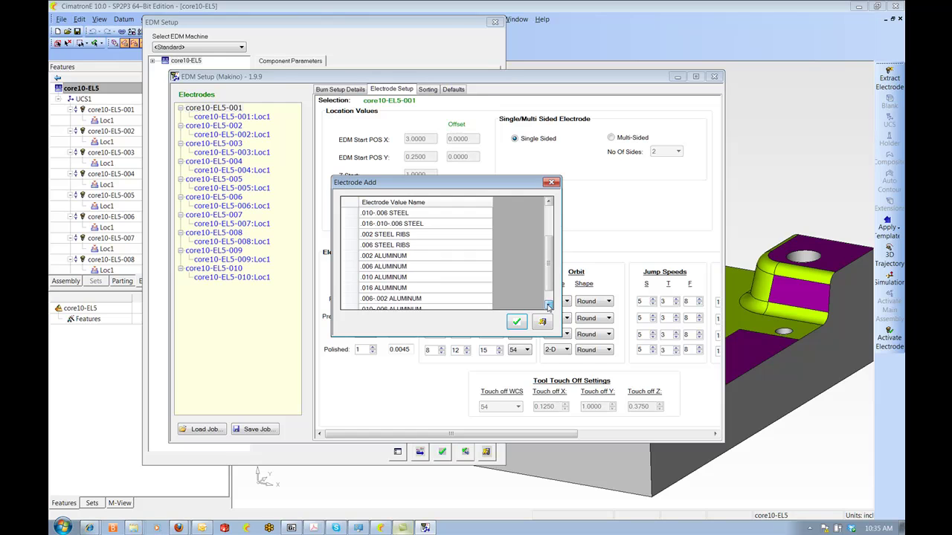
pyautogui.click(548, 306)
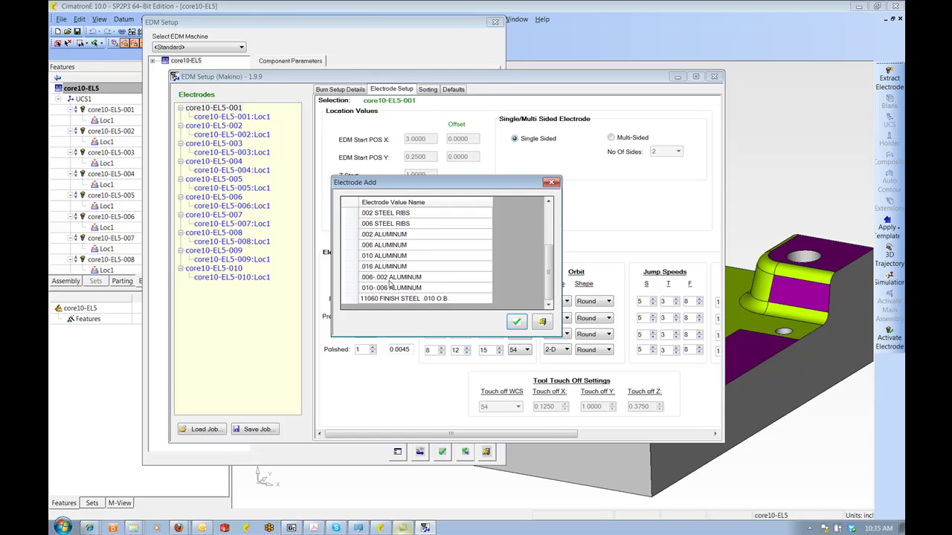
pyautogui.scroll(3, 559, 283)
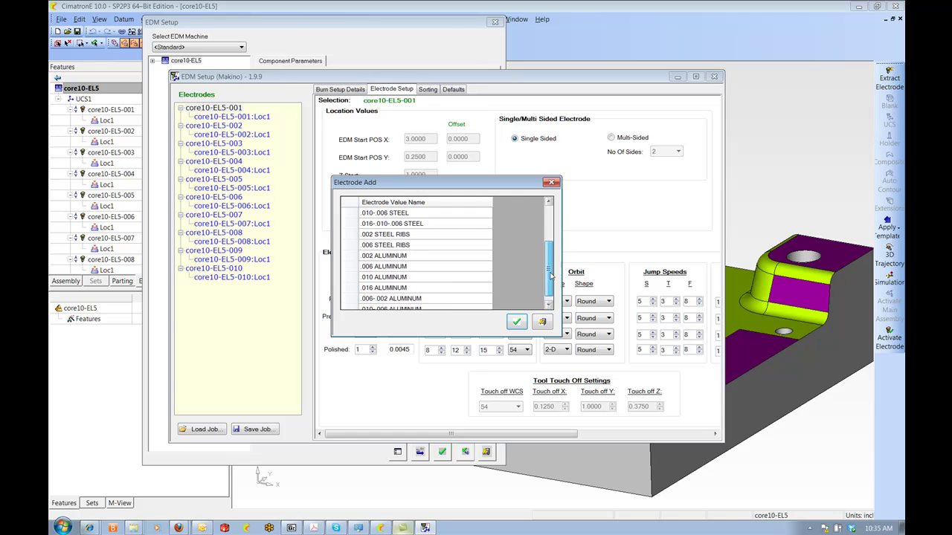
pyautogui.click(374, 236)
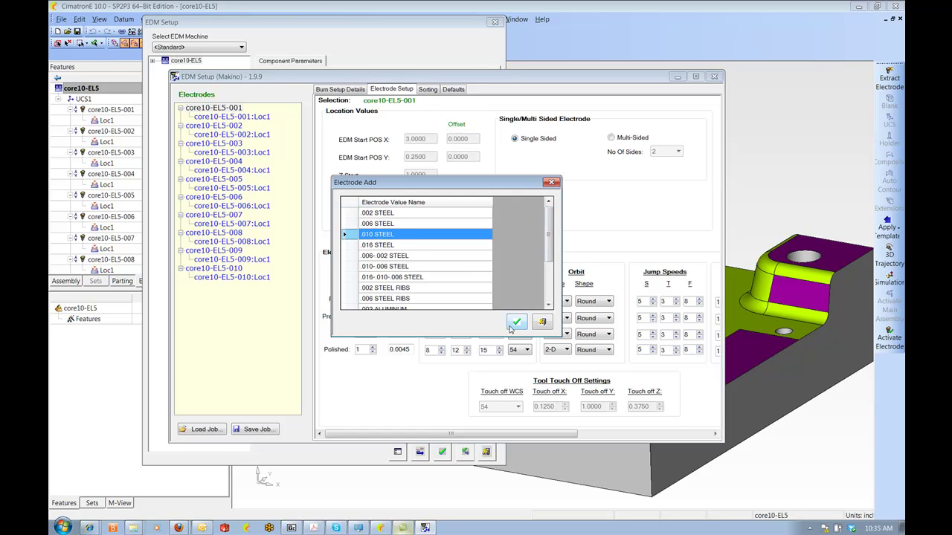
pyautogui.click(518, 322)
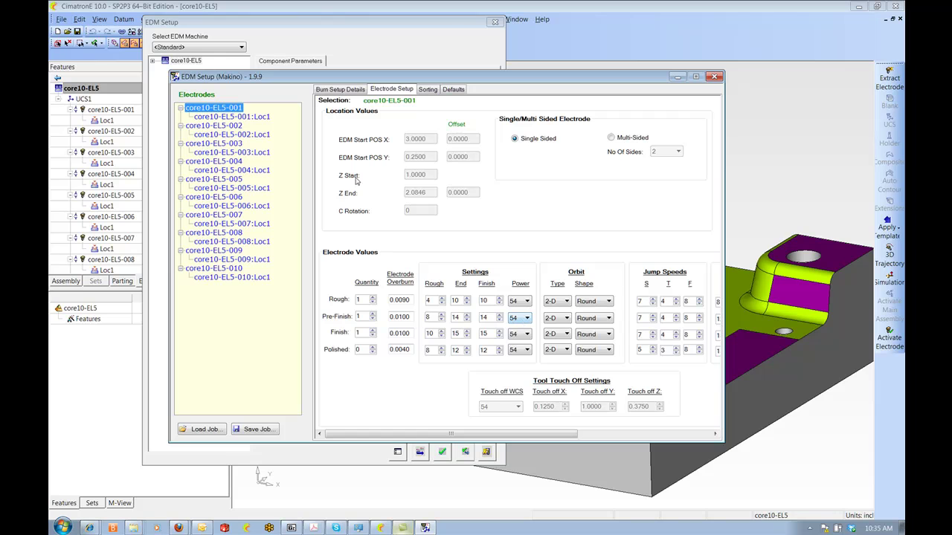
# - Copy the electrode values of core10-EL5-001 to all the other electrodes
pyautogui.rightClick(227, 110)
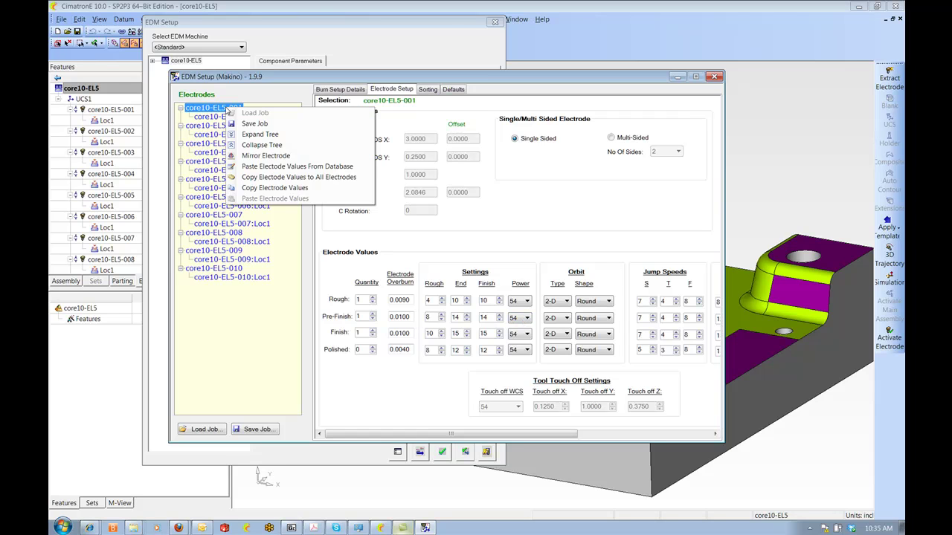
pyautogui.click(283, 178)
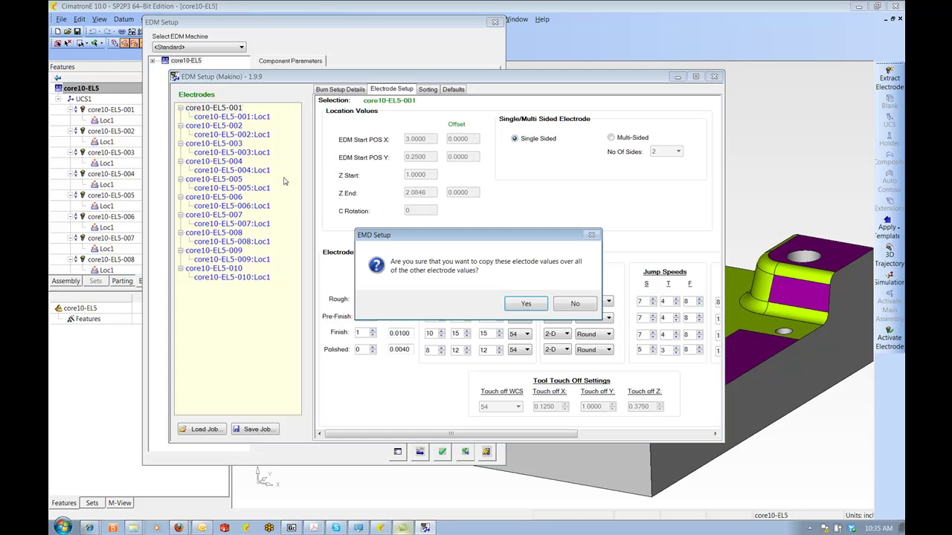
pyautogui.click(536, 306)
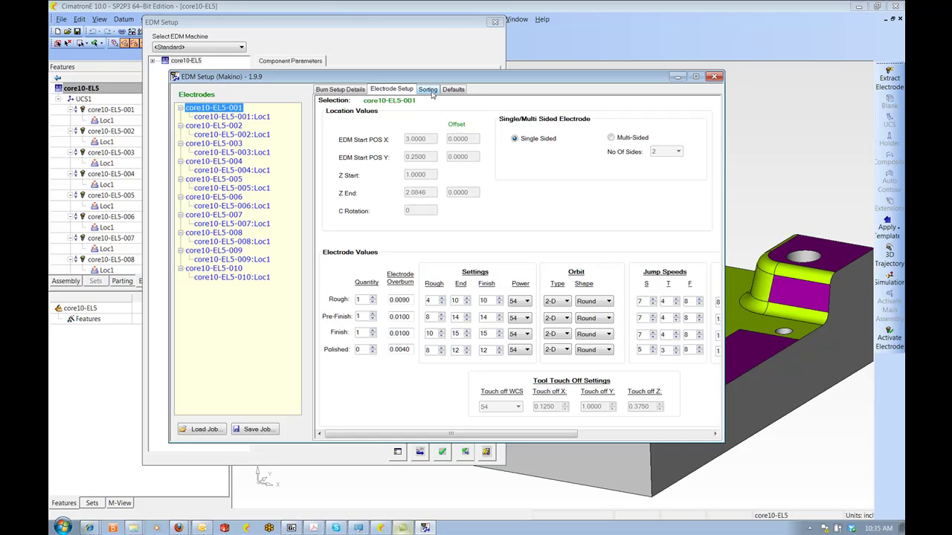
# - Check the orbit type and orbit shape options available for the roughing electrode of core10-EL5-001
pyautogui.click(567, 302)
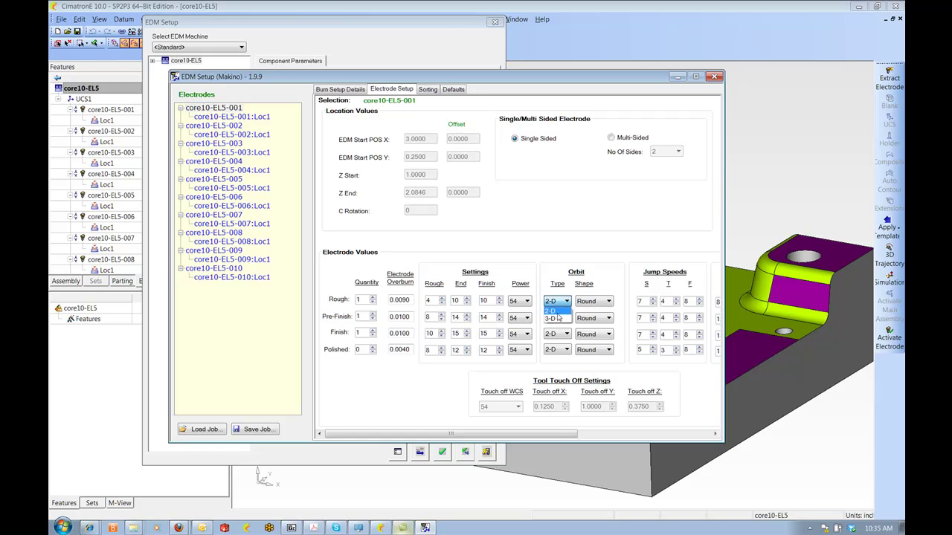
pyautogui.click(609, 302)
pyautogui.click(609, 302)
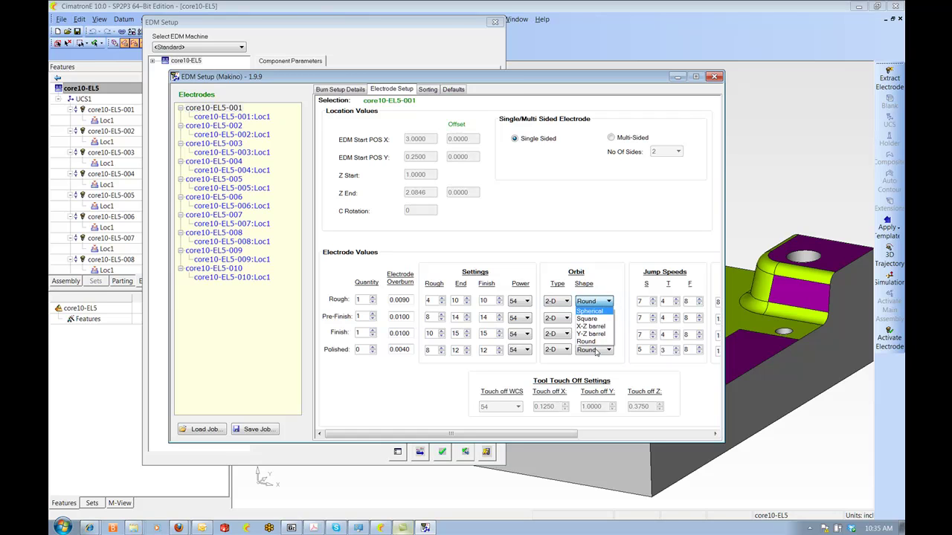
pyautogui.click(590, 304)
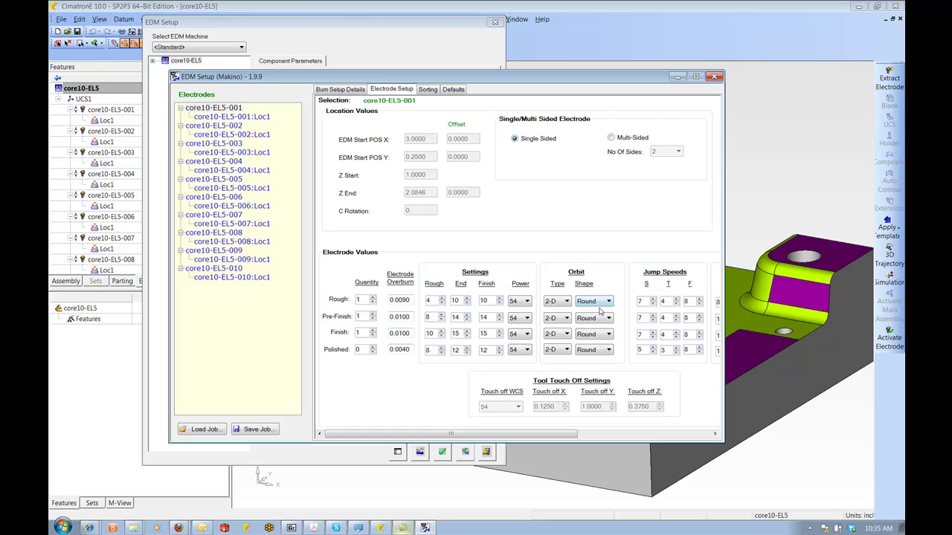
# - Add electrodes core10-EL5-002 through core10-EL5-009 to the selected electrodes for sorting
pyautogui.click(427, 89)
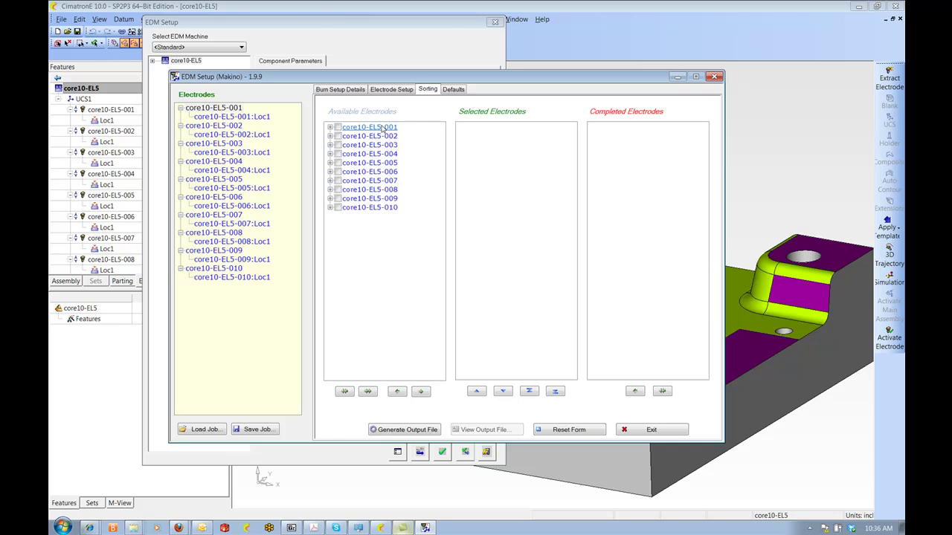
pyautogui.click(338, 136)
pyautogui.click(339, 145)
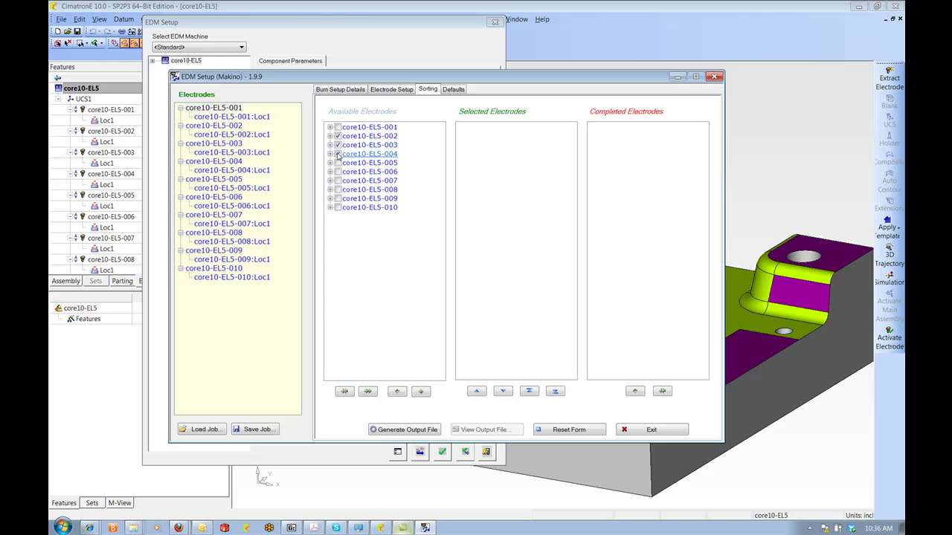
pyautogui.click(338, 154)
pyautogui.click(338, 162)
pyautogui.click(339, 172)
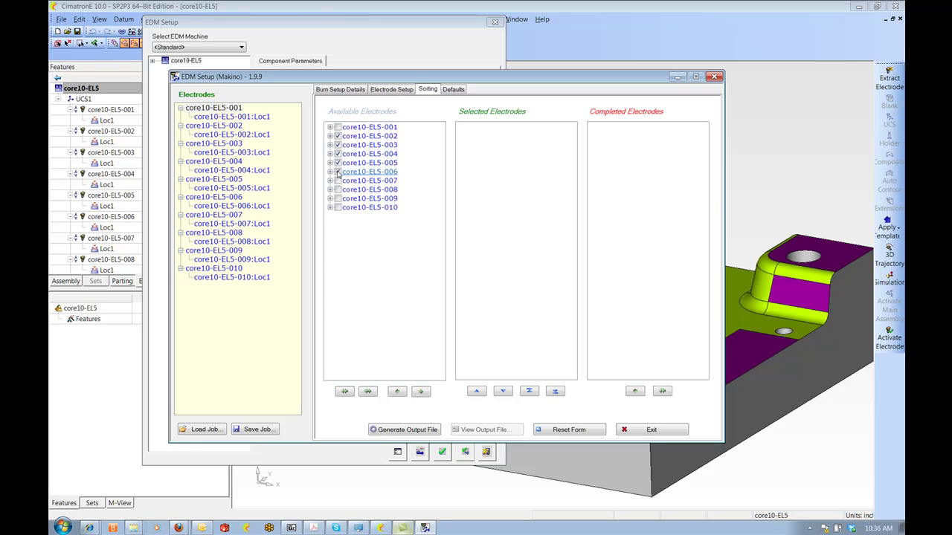
pyautogui.click(338, 180)
pyautogui.click(338, 198)
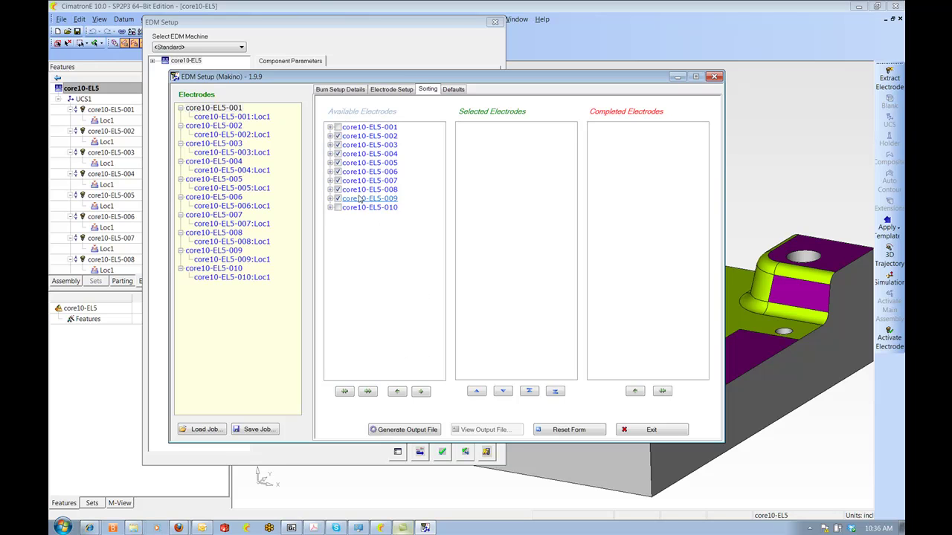
pyautogui.click(421, 392)
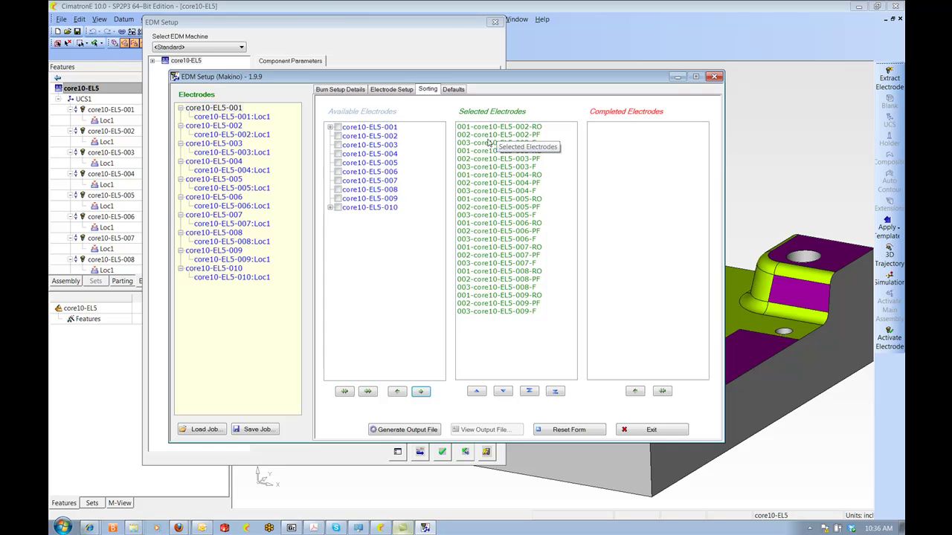
# - Move the three core10-EL5-009 burns to the start of the selected electrodes in the order RO, PF, F
pyautogui.click(491, 304)
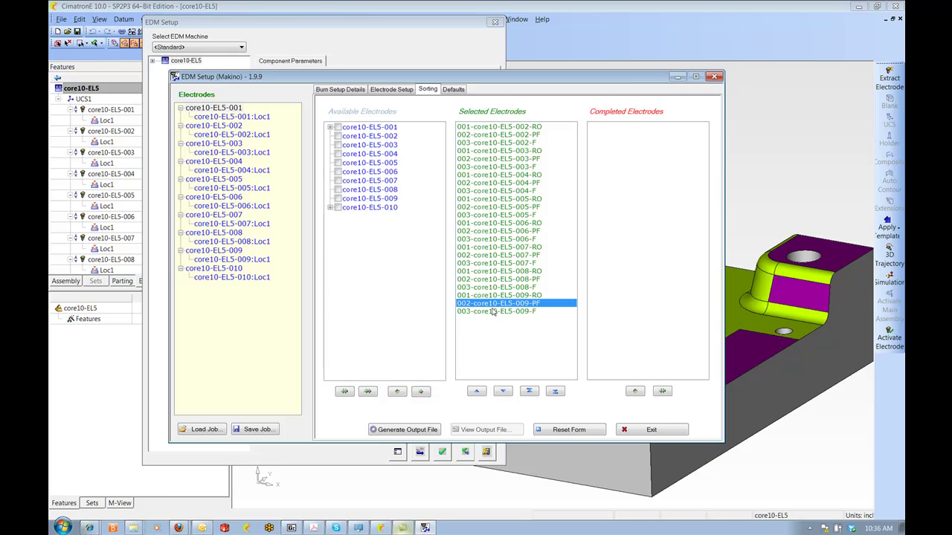
pyautogui.click(492, 311)
pyautogui.click(492, 305)
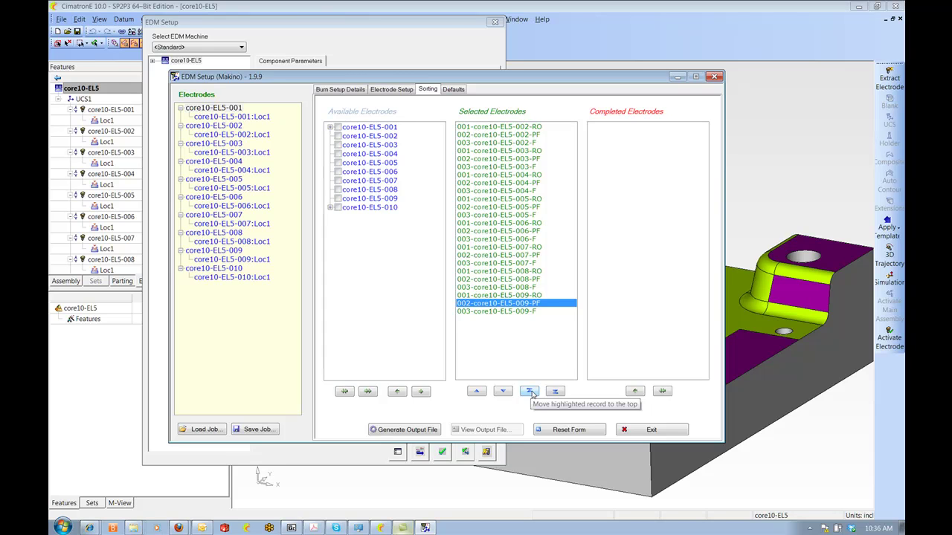
pyautogui.click(482, 313)
pyautogui.click(530, 392)
pyautogui.click(491, 312)
pyautogui.click(530, 392)
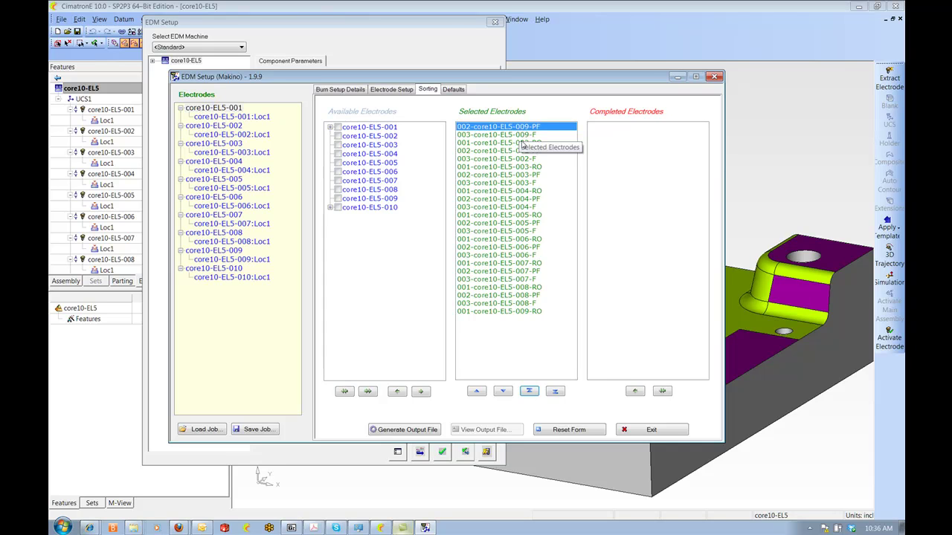
pyautogui.click(490, 311)
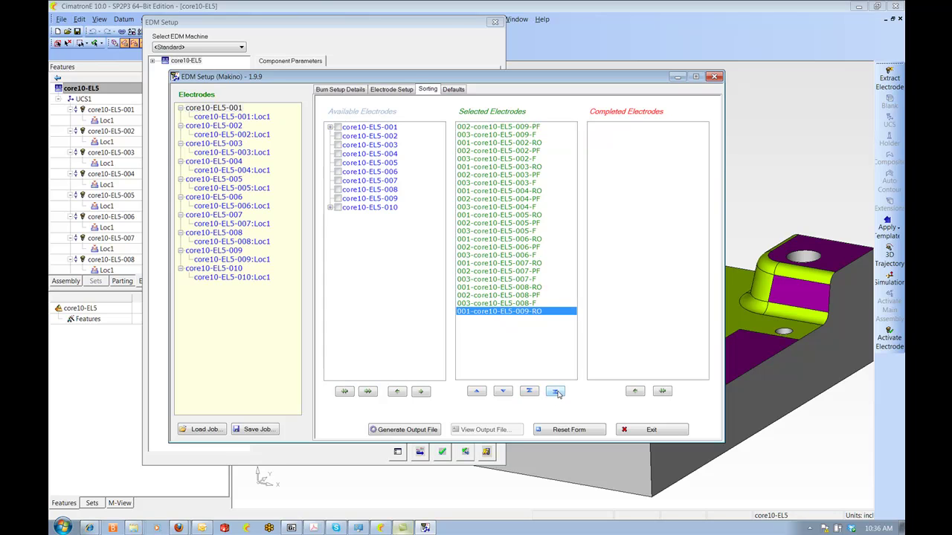
pyautogui.click(529, 392)
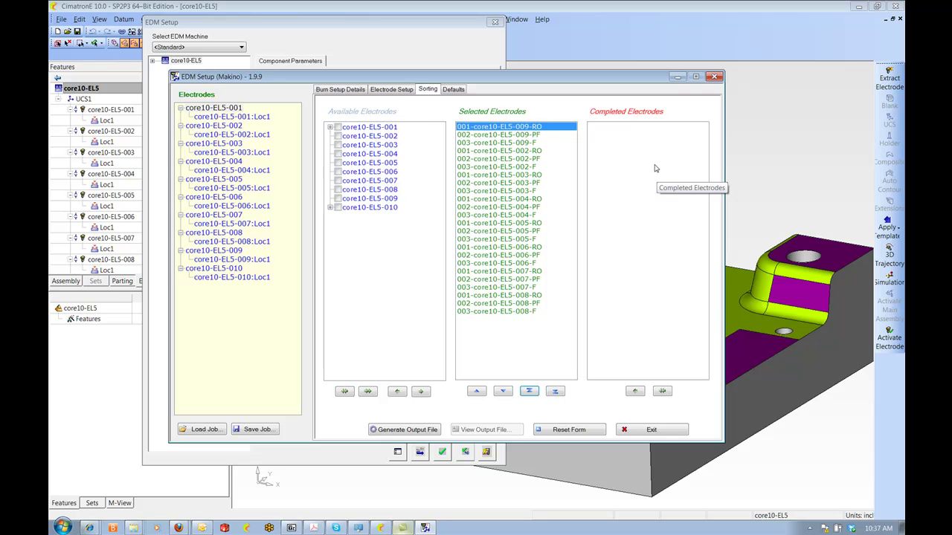
# - Generate the output file for the selected electrodes, accepting the tool control settings, and review its code through to the end
pyautogui.click(405, 430)
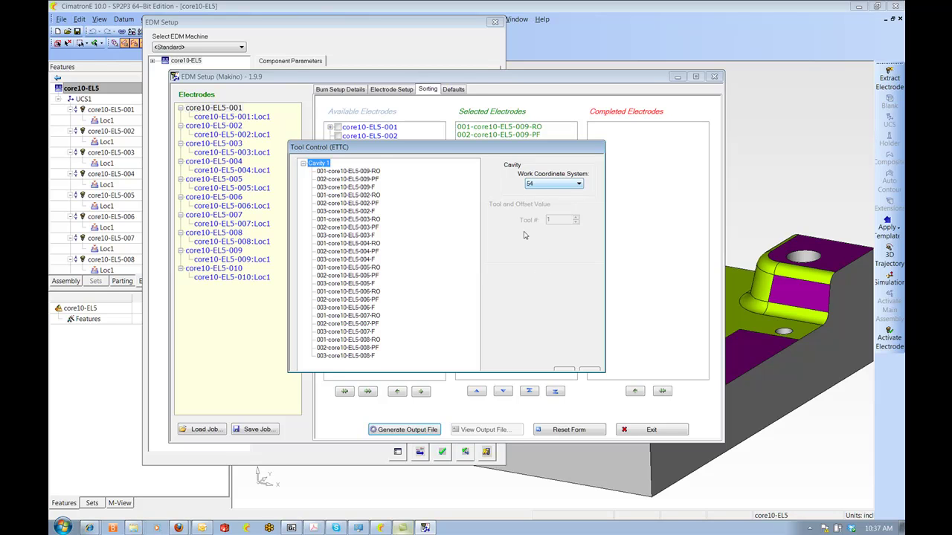
pyautogui.click(565, 372)
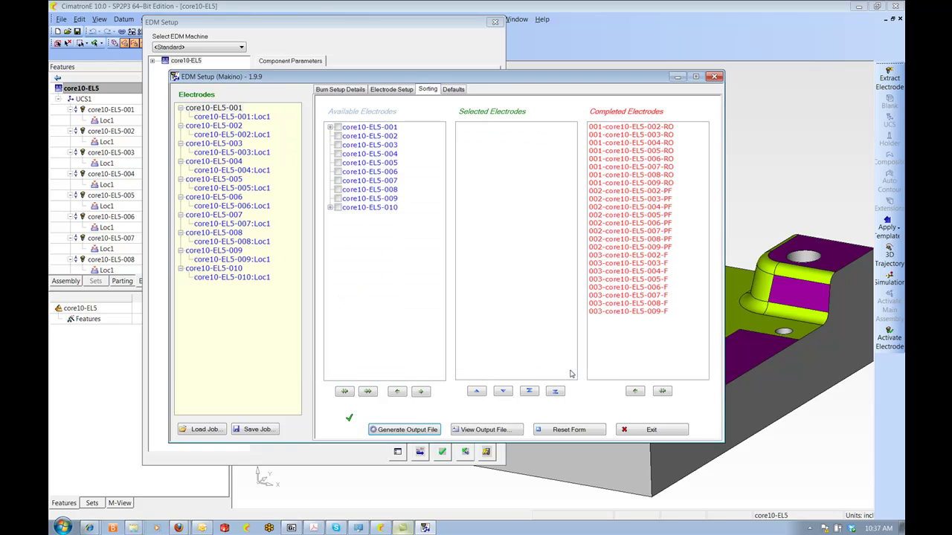
pyautogui.click(488, 430)
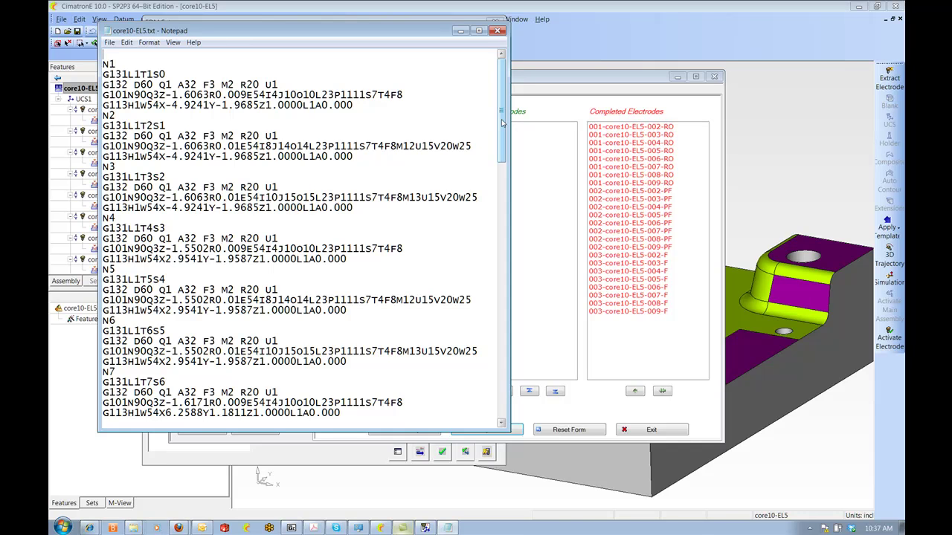
pyautogui.moveTo(502, 122); pyautogui.dragTo(512, 397)
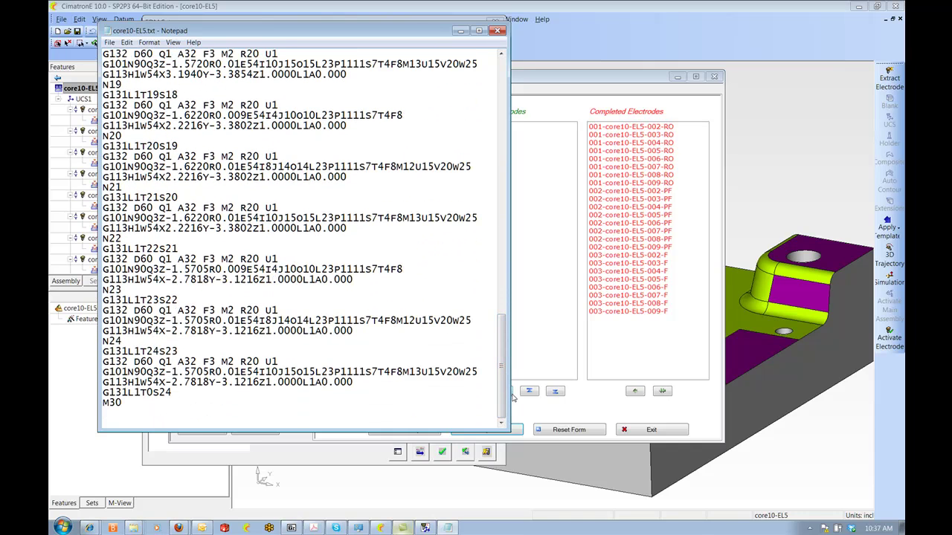